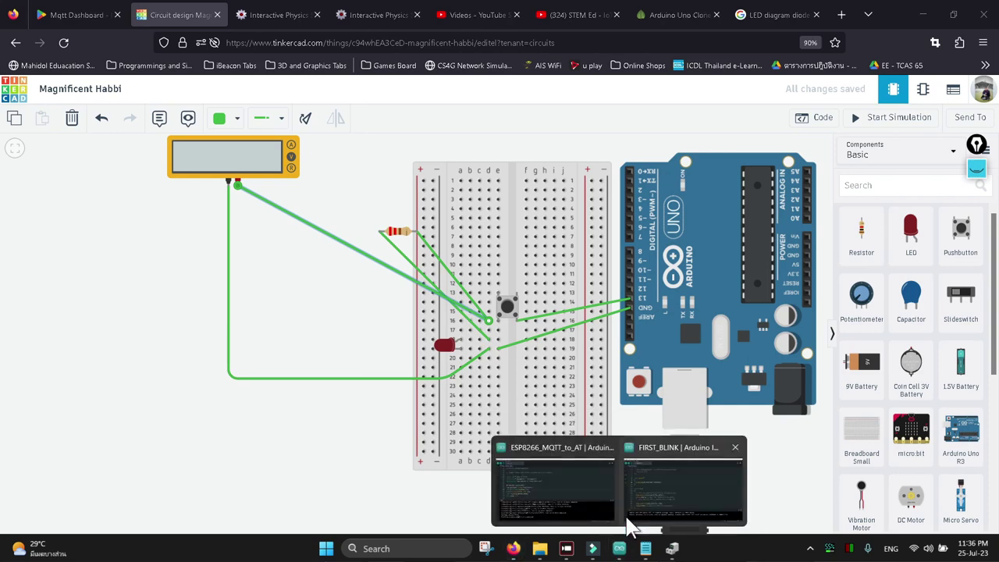
Compare the FIRST_BLINK sketch in Arduino IDE with the block code of the Tinkercad circuit, ending back in Arduino IDE
{"action": "left_click", "coordinate": [684, 441]}
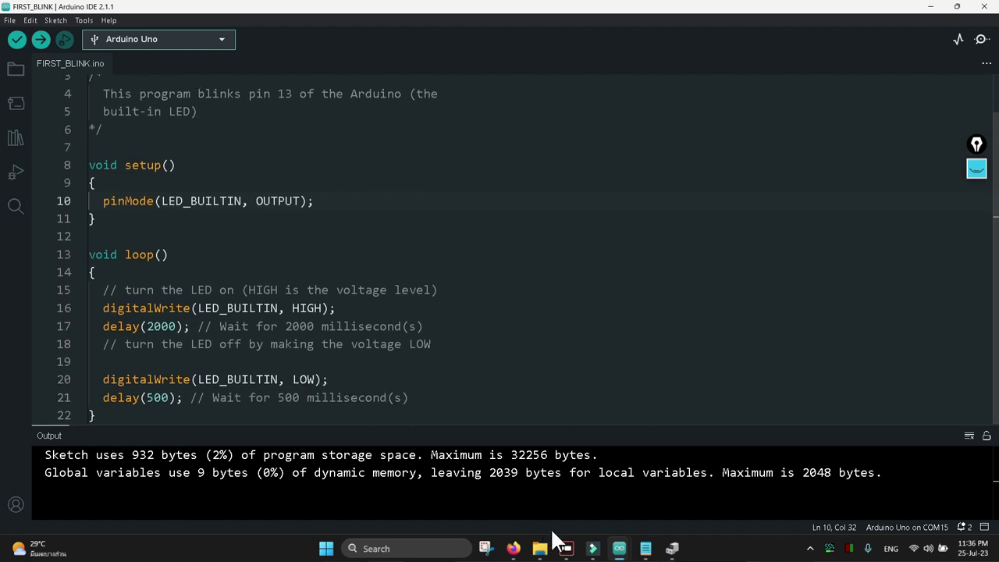
{"action": "mouse_move", "coordinate": [623, 551]}
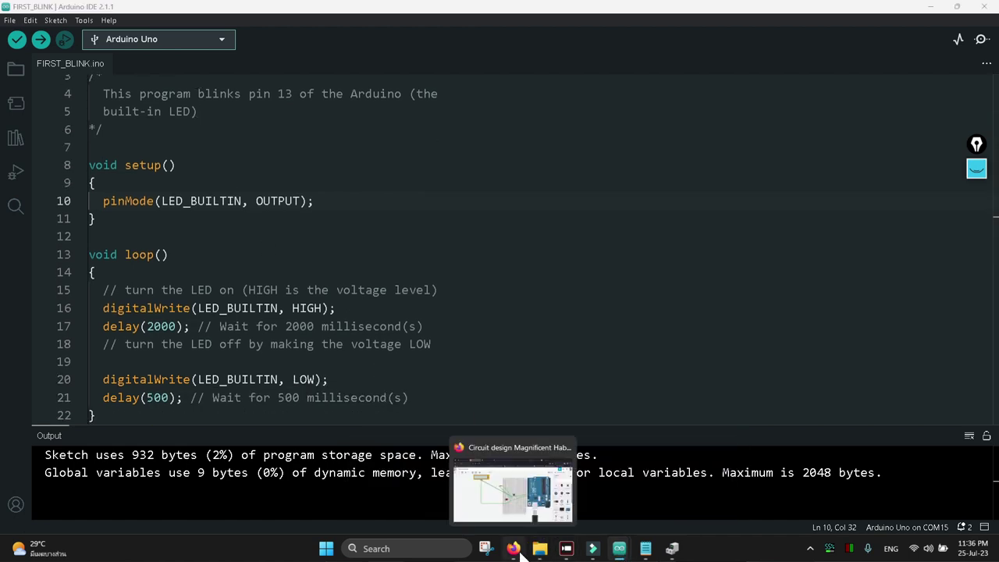
{"action": "left_click", "coordinate": [518, 547]}
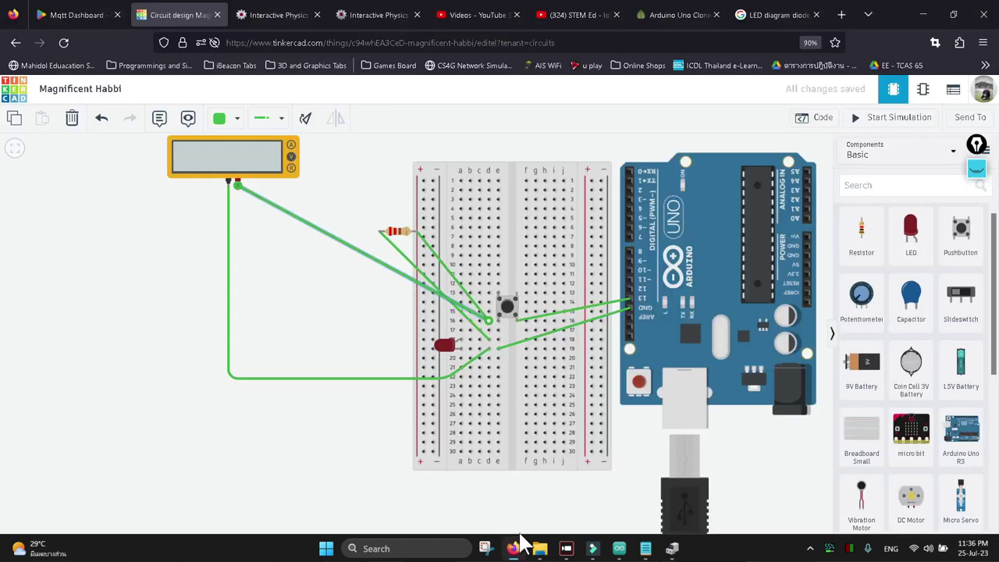
{"action": "left_click", "coordinate": [812, 118]}
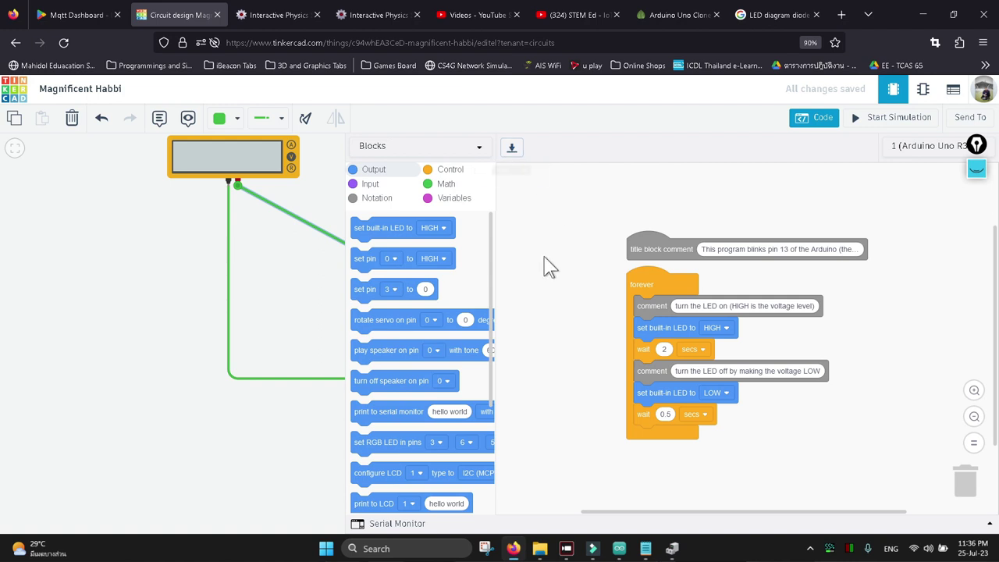
{"action": "mouse_move", "coordinate": [619, 542]}
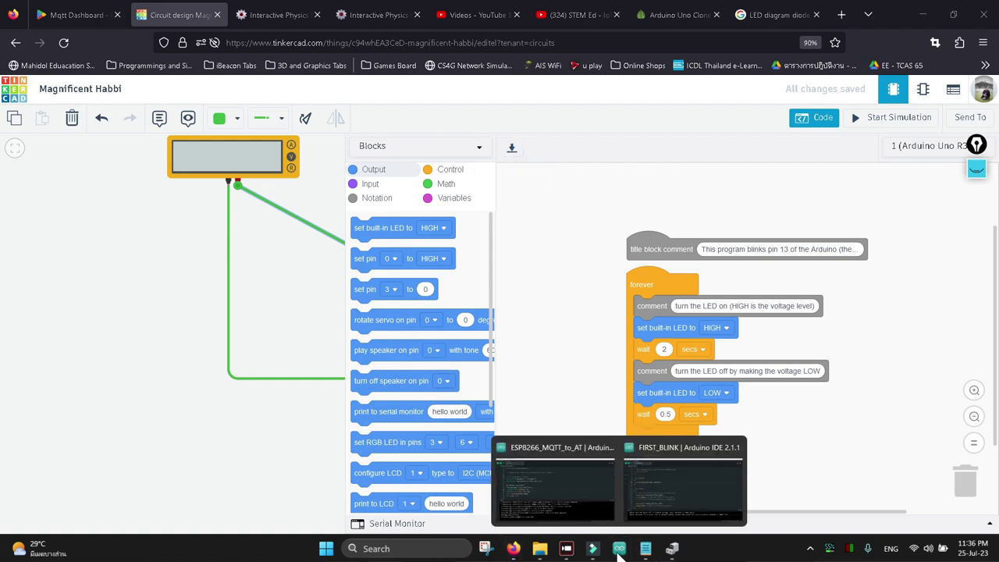
{"action": "left_click", "coordinate": [666, 443]}
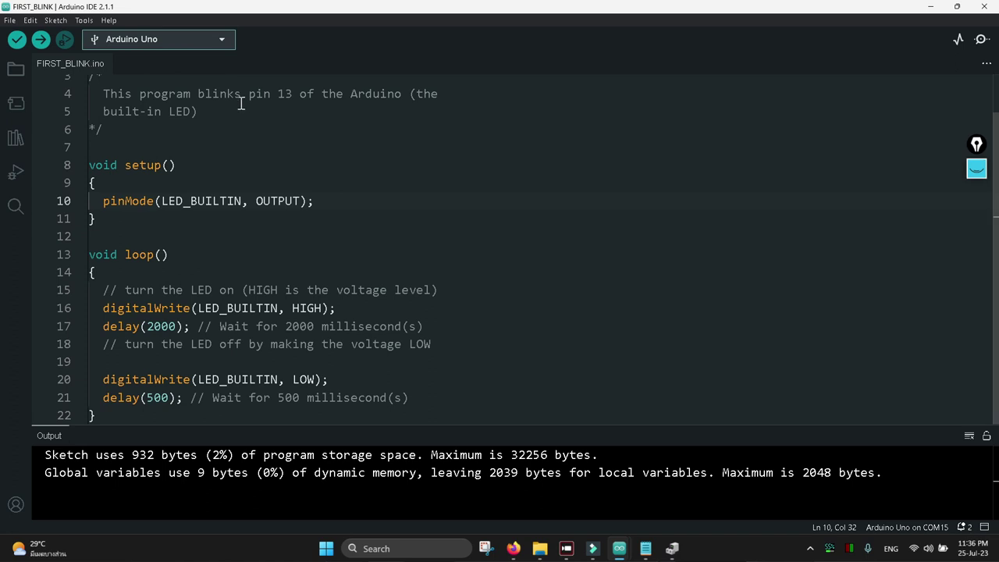
Switch to the File Explorer window showing the "Arduino - Uno R3 - ATmega - ESP8266 Wifi" folder and maximize it
{"action": "left_click", "coordinate": [549, 553]}
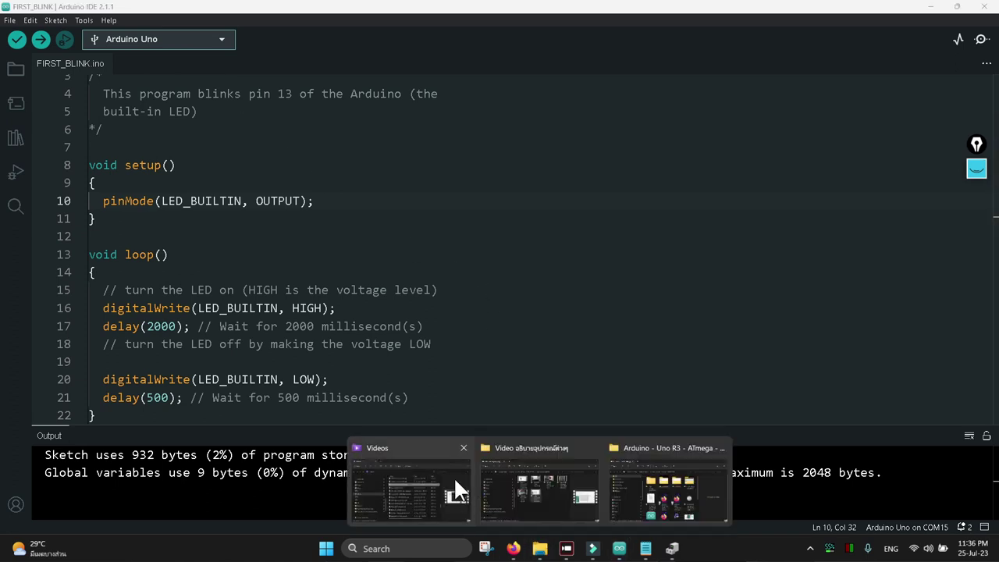
{"action": "left_click", "coordinate": [641, 445]}
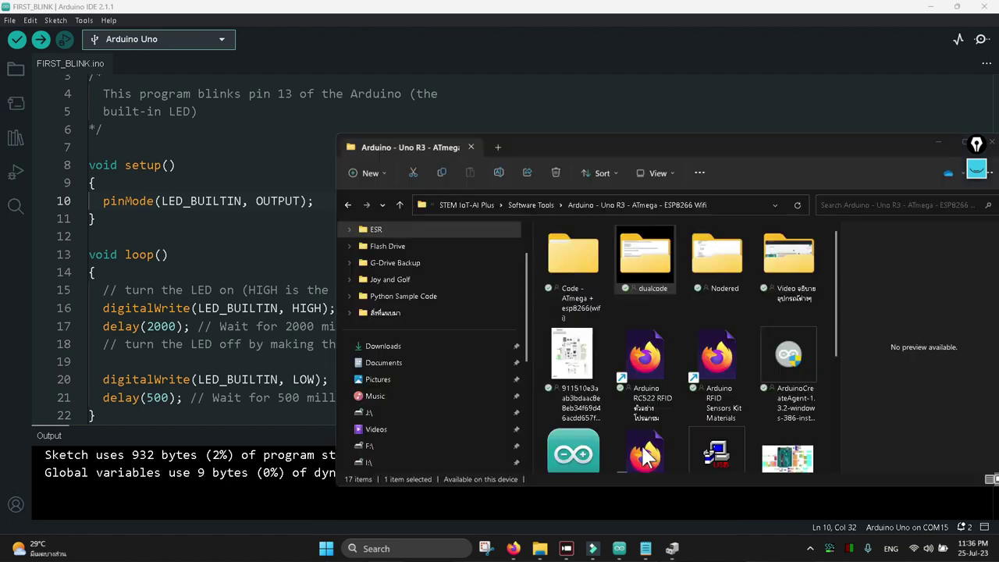
{"action": "left_click_drag", "start_coordinate": [629, 148], "coordinate": [428, 99]}
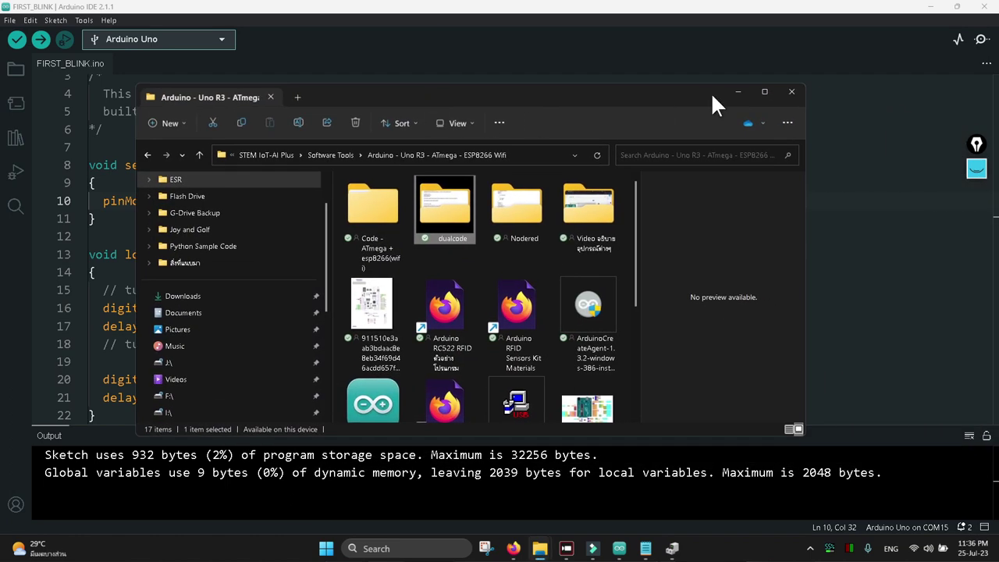
{"action": "left_click", "coordinate": [765, 92]}
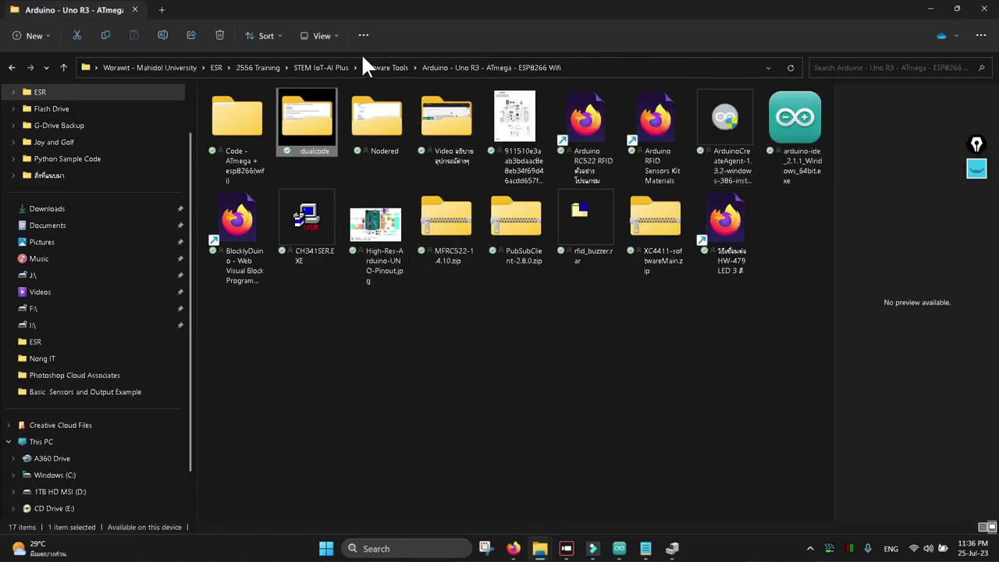
Show the folder's files in Details view and widen the Name column enough to fit the full file names
{"action": "left_click", "coordinate": [317, 35]}
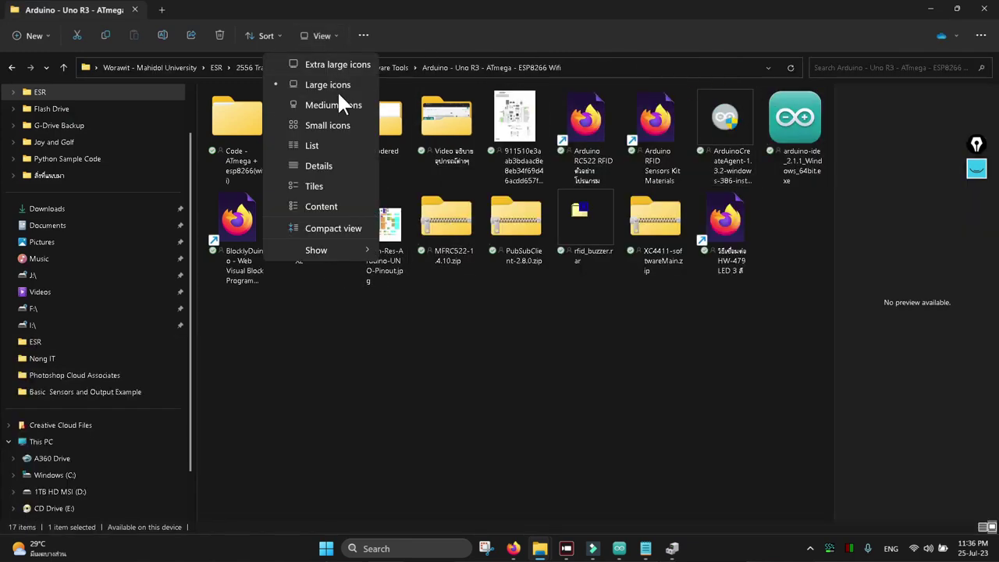
{"action": "left_click", "coordinate": [347, 164]}
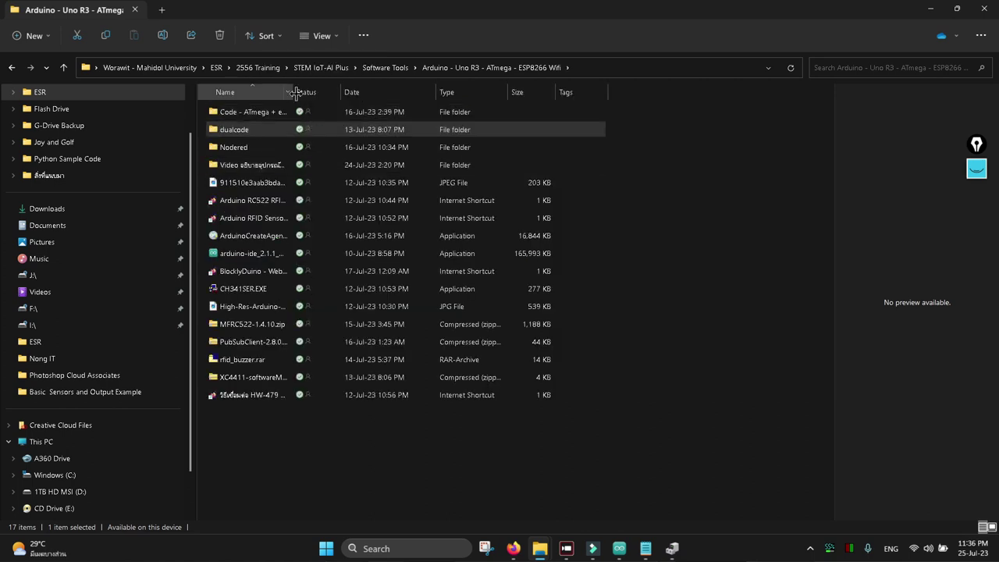
{"action": "left_click_drag", "start_coordinate": [295, 92], "coordinate": [465, 96]}
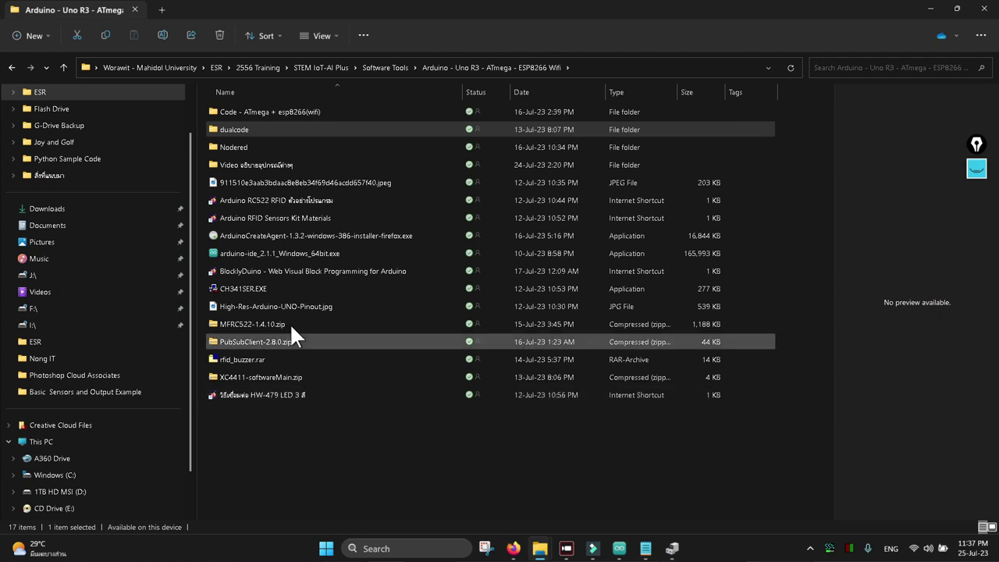
{"action": "mouse_move", "coordinate": [273, 286]}
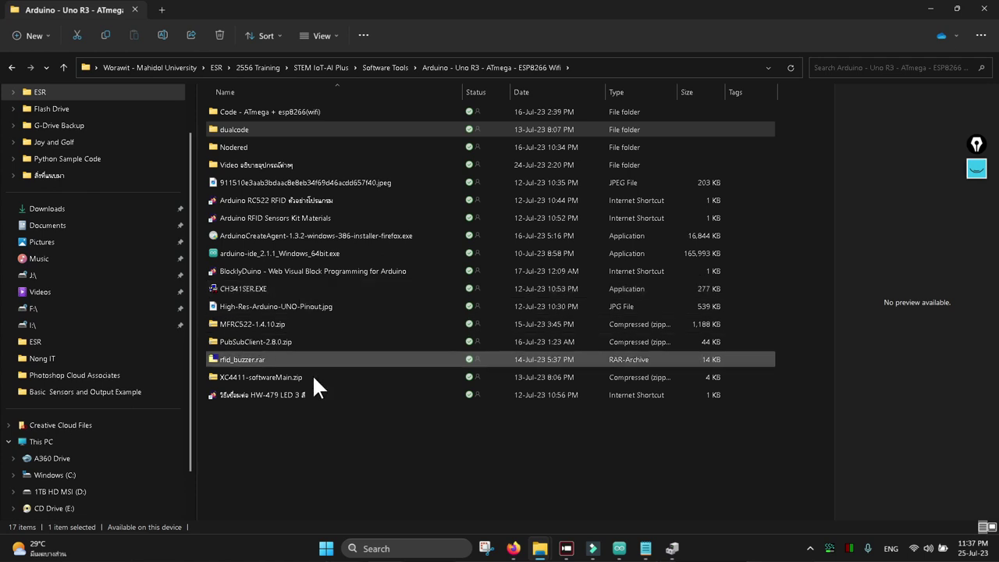
Open Device Manager, collapse Human Interface Devices and expand Ports (COM & LPT) to look for the USB-SERIAL CH340 device
{"action": "right_click", "coordinate": [334, 552]}
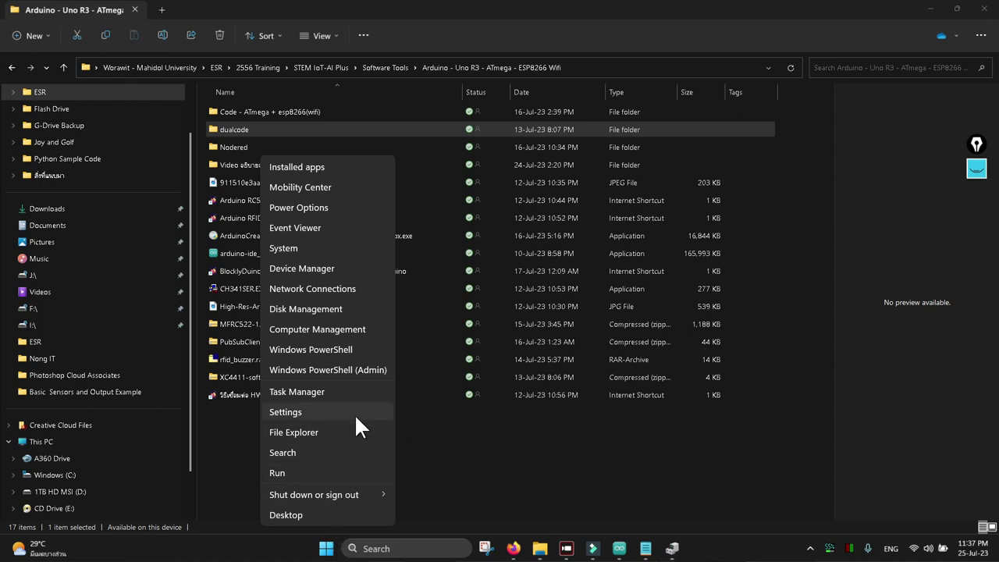
{"action": "left_click", "coordinate": [319, 270]}
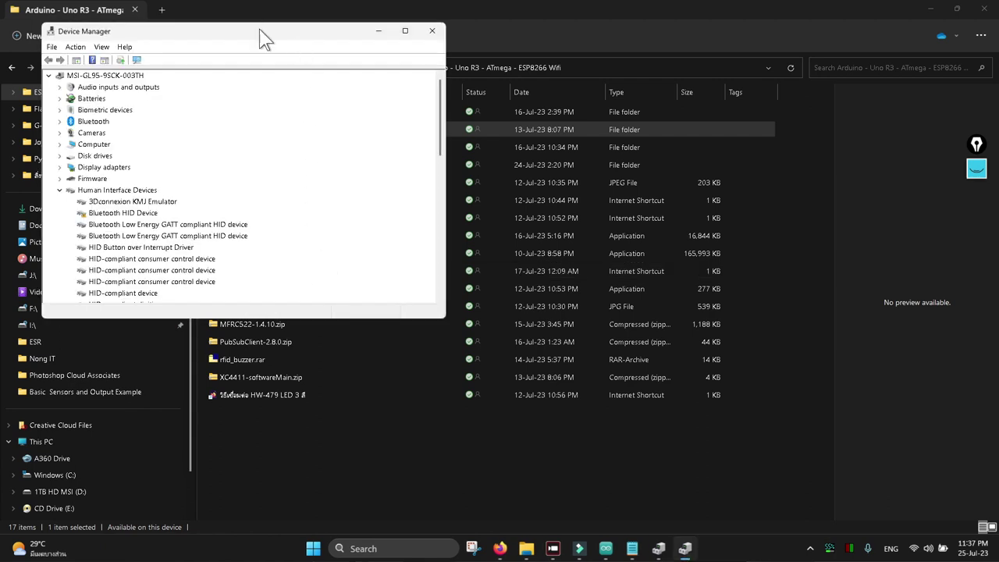
{"action": "left_click_drag", "start_coordinate": [270, 40], "coordinate": [360, 66]}
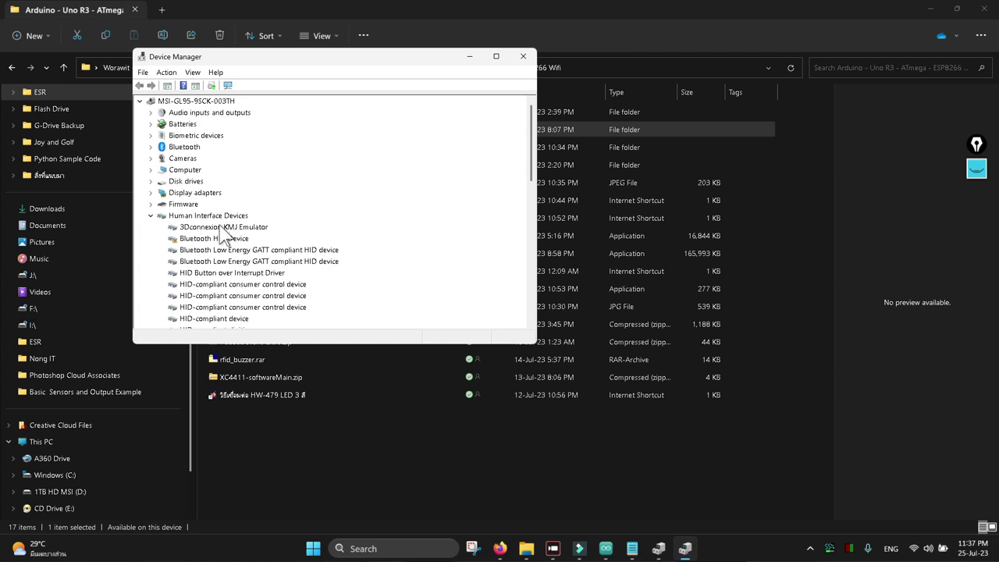
{"action": "left_click", "coordinate": [151, 216]}
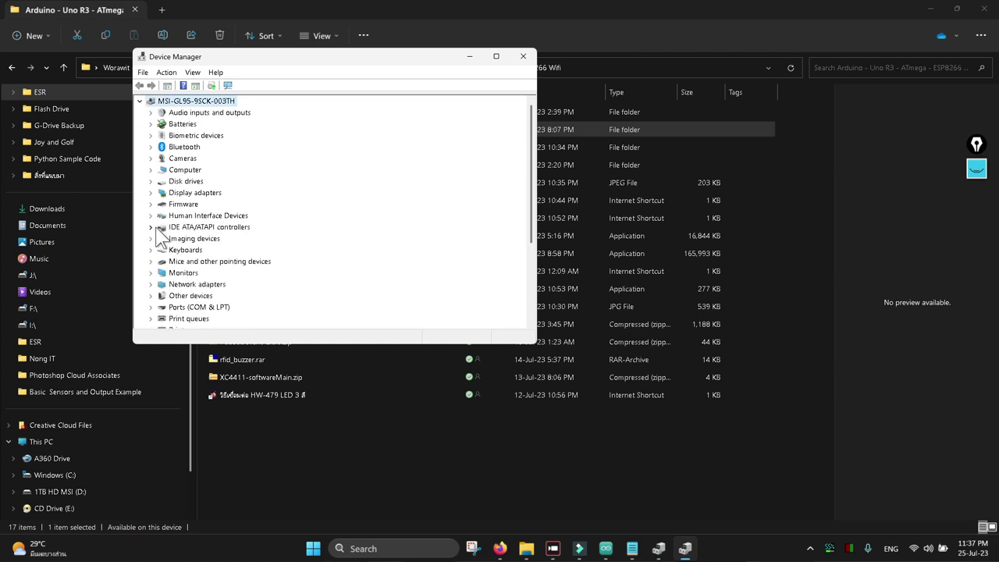
{"action": "scroll", "coordinate": [170, 262], "scroll_direction": "down", "scroll_amount": 2}
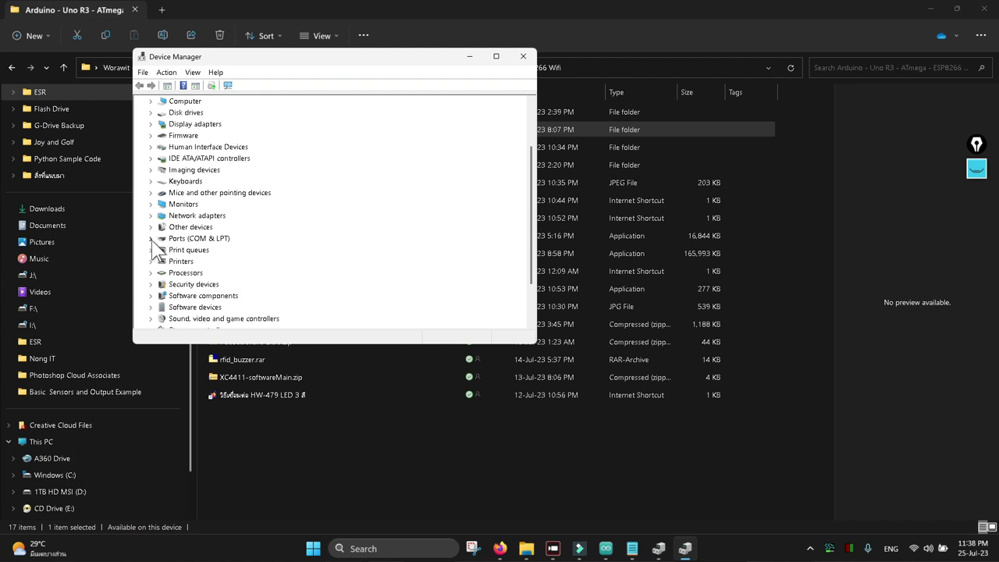
{"action": "left_click", "coordinate": [152, 238]}
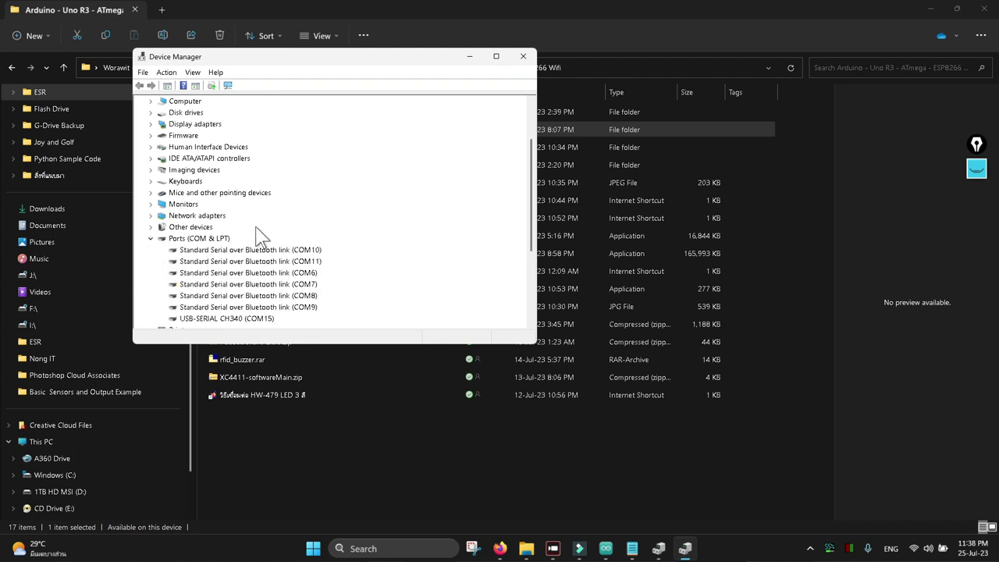
{"action": "scroll", "coordinate": [257, 238], "scroll_direction": "down", "scroll_amount": 2}
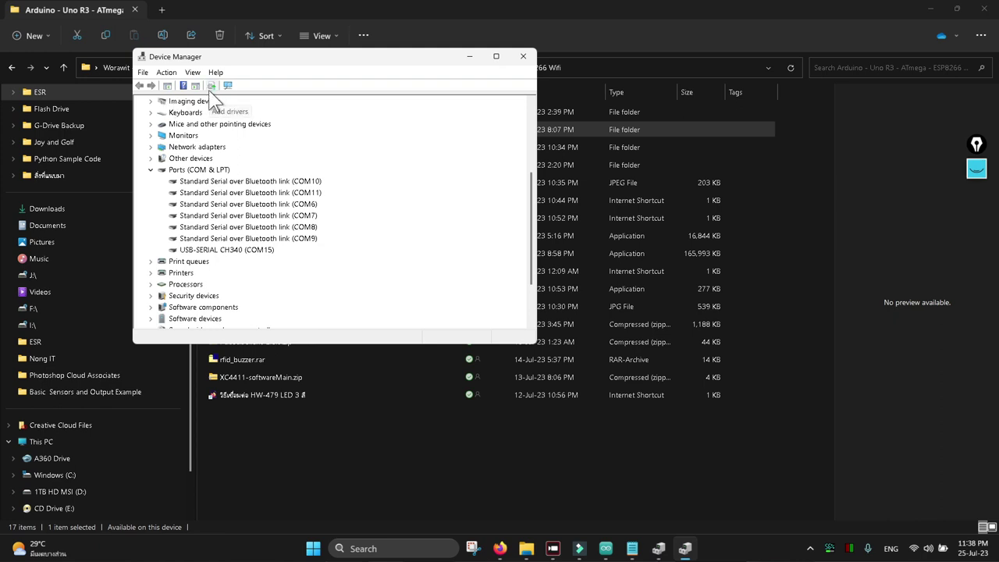
{"action": "left_click", "coordinate": [261, 250]}
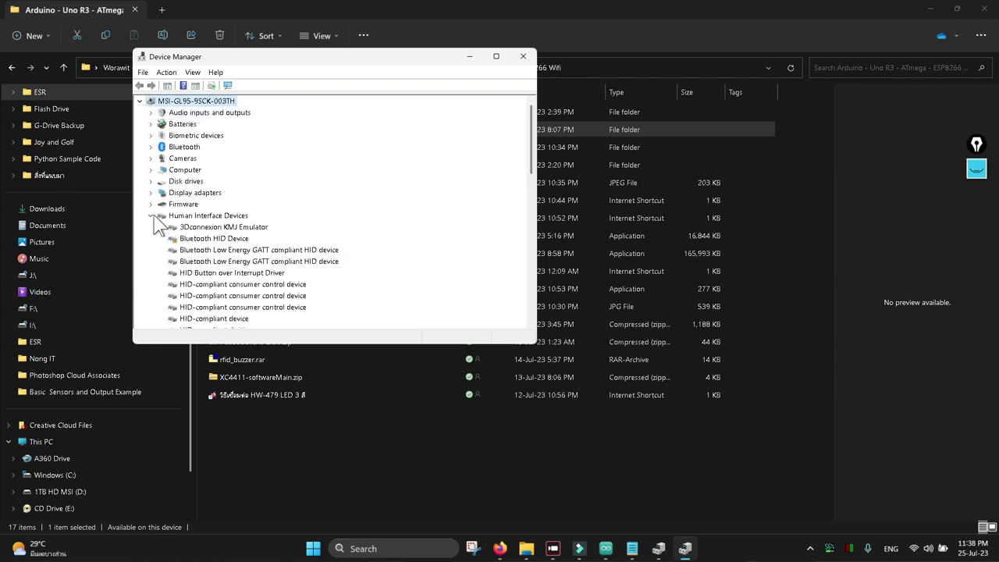
Collapse Human Interface Devices in the refreshed device list and select the USB-SERIAL CH340 entry under Ports (COM & LPT)
{"action": "left_click", "coordinate": [153, 216]}
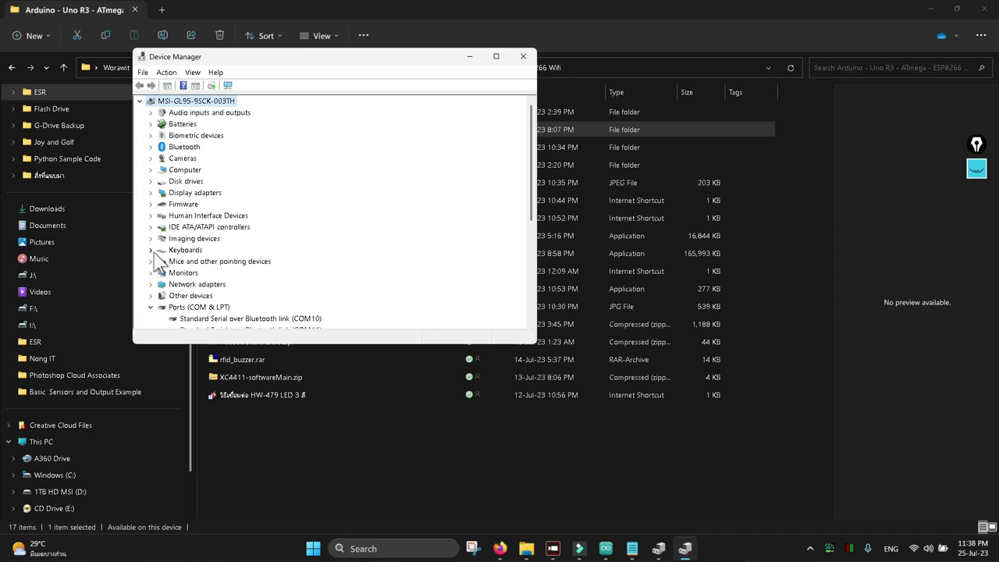
{"action": "scroll", "coordinate": [173, 281], "scroll_direction": "down", "scroll_amount": 3}
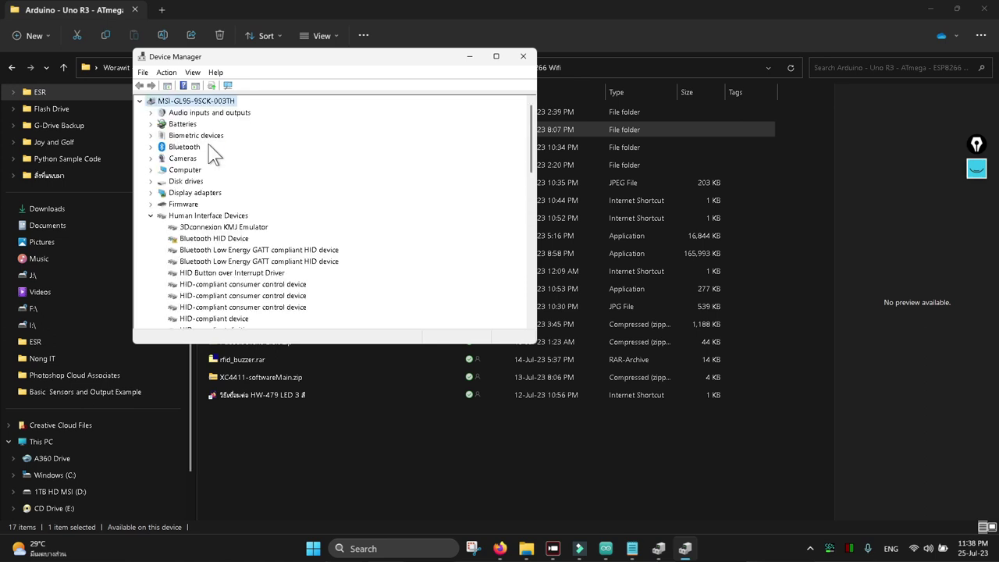
{"action": "left_click", "coordinate": [150, 216]}
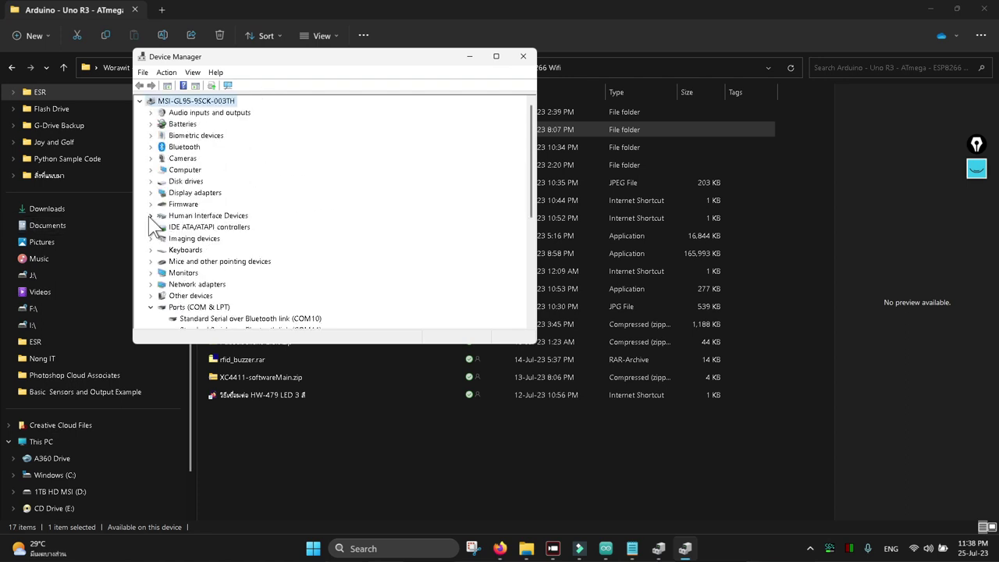
{"action": "scroll", "coordinate": [181, 266], "scroll_direction": "down", "scroll_amount": 4}
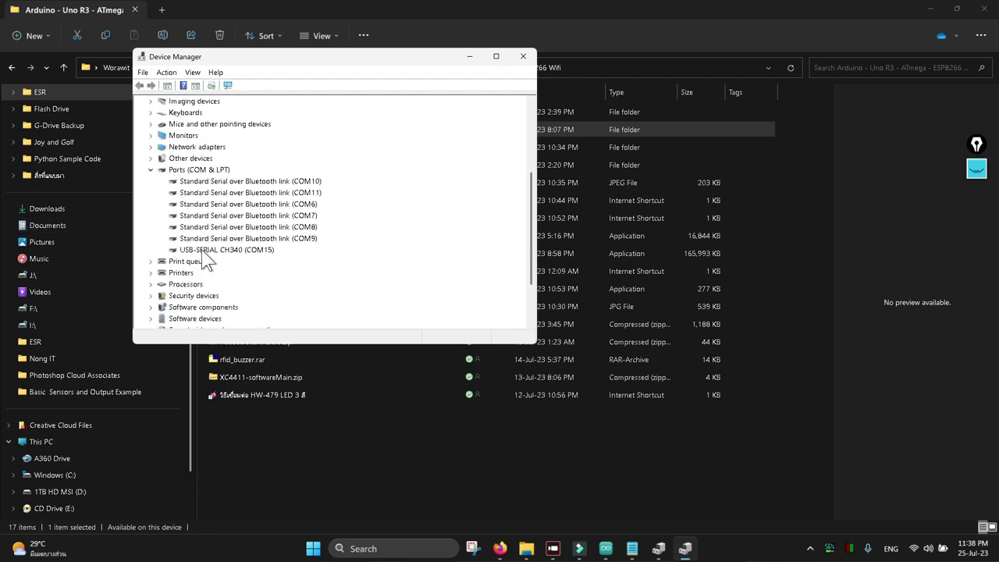
{"action": "left_click", "coordinate": [203, 252]}
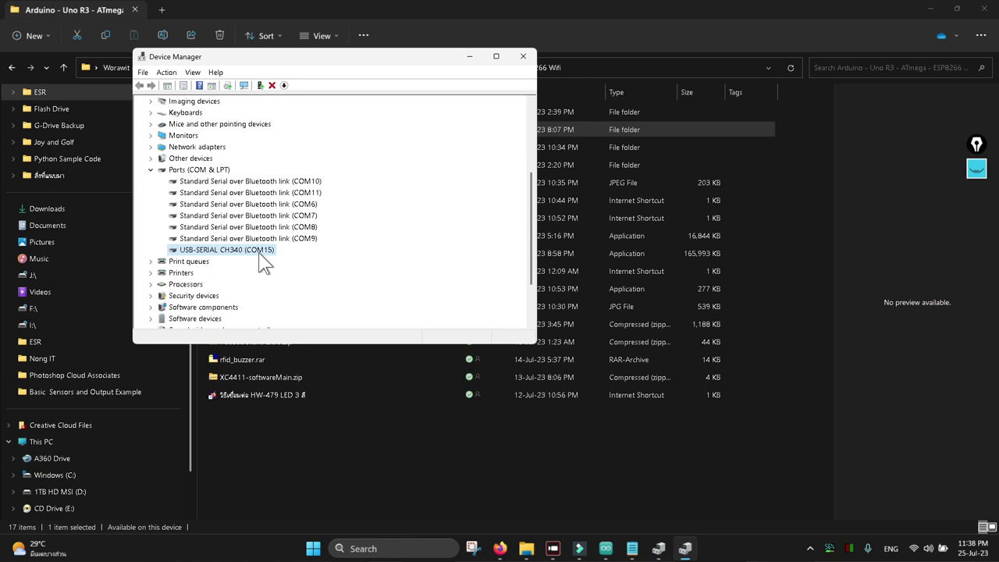
Switch to the FIRST_BLINK sketch in Arduino IDE and check which board and COM port are currently selected
{"action": "left_click", "coordinate": [605, 550]}
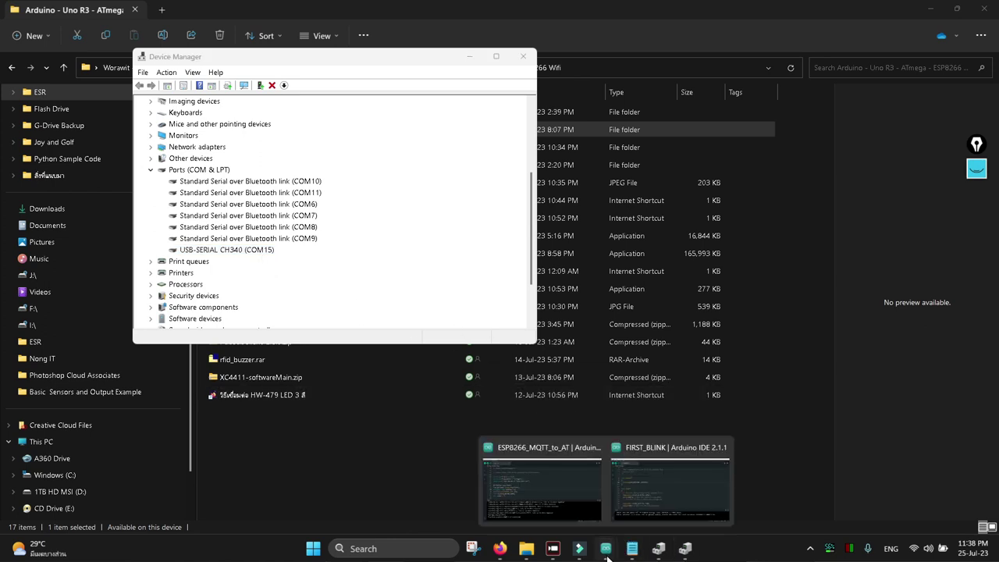
{"action": "left_click", "coordinate": [679, 445]}
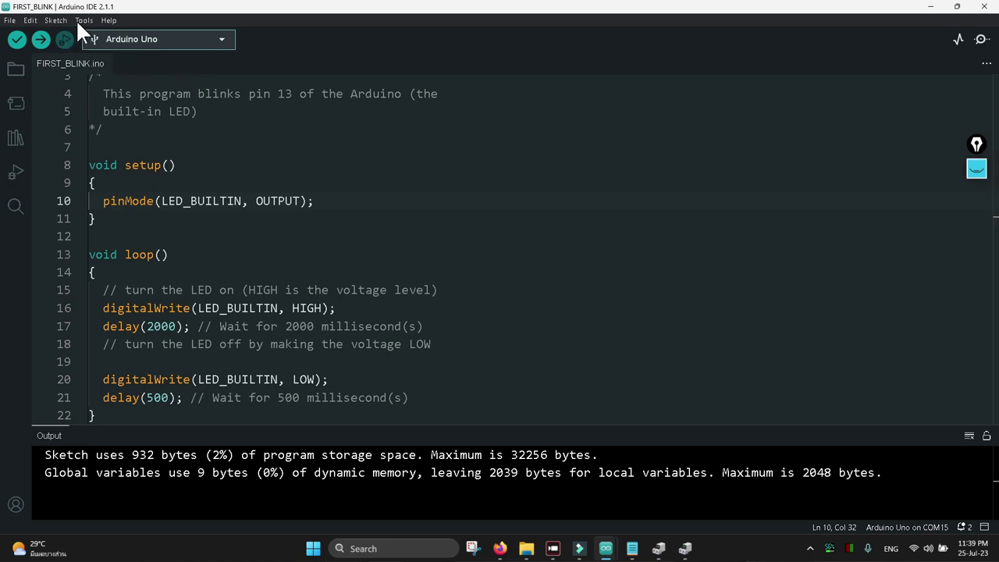
{"action": "left_click", "coordinate": [129, 45]}
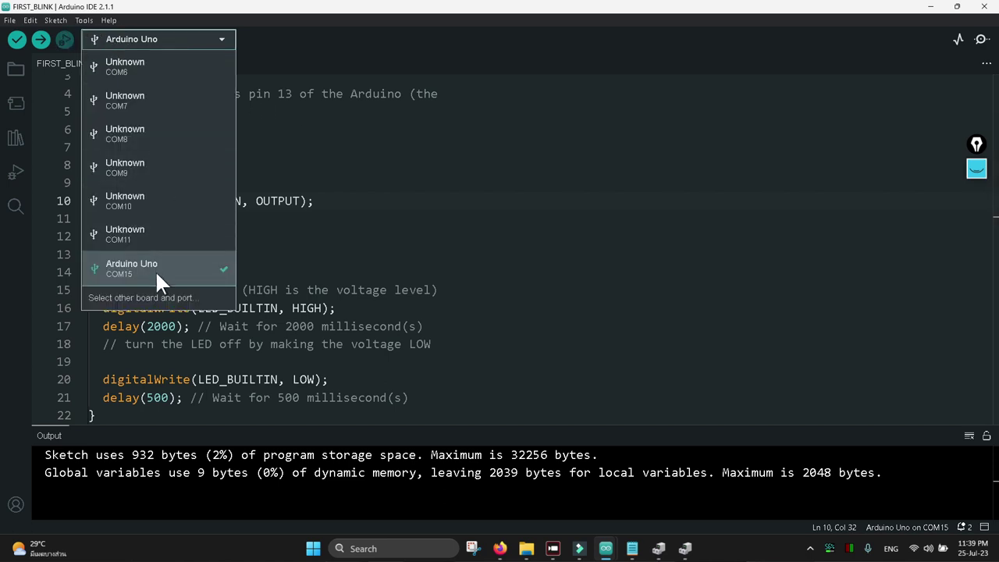
{"action": "left_click", "coordinate": [159, 38]}
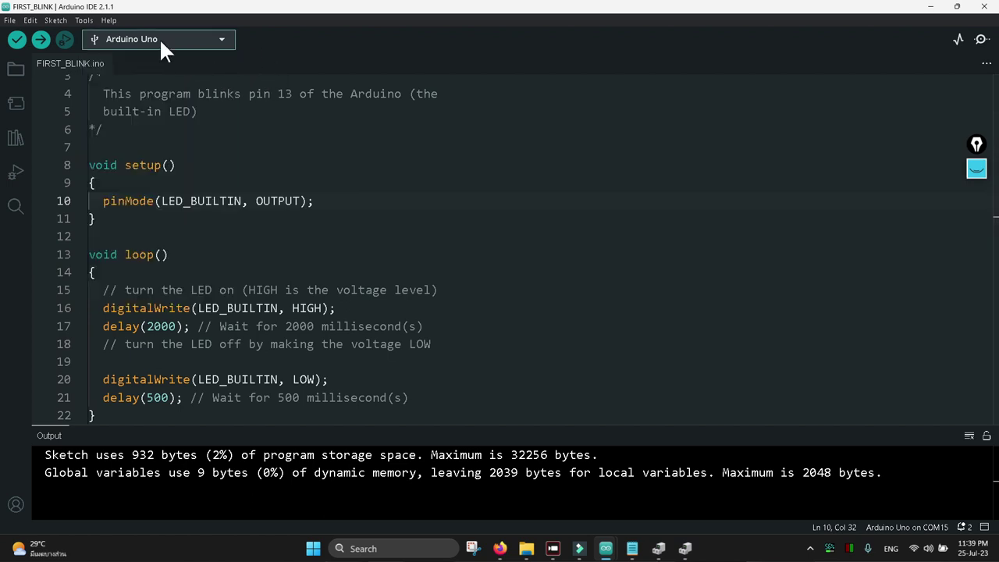
Examine the available Arduino AVR board models and the list of serial ports for the sketch
{"action": "left_click", "coordinate": [90, 21]}
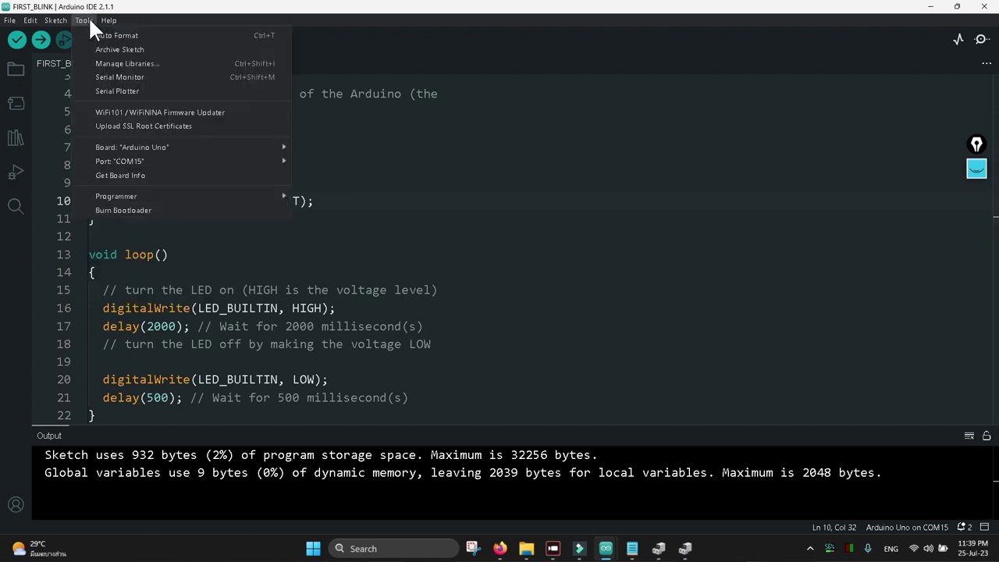
{"action": "mouse_move", "coordinate": [170, 149]}
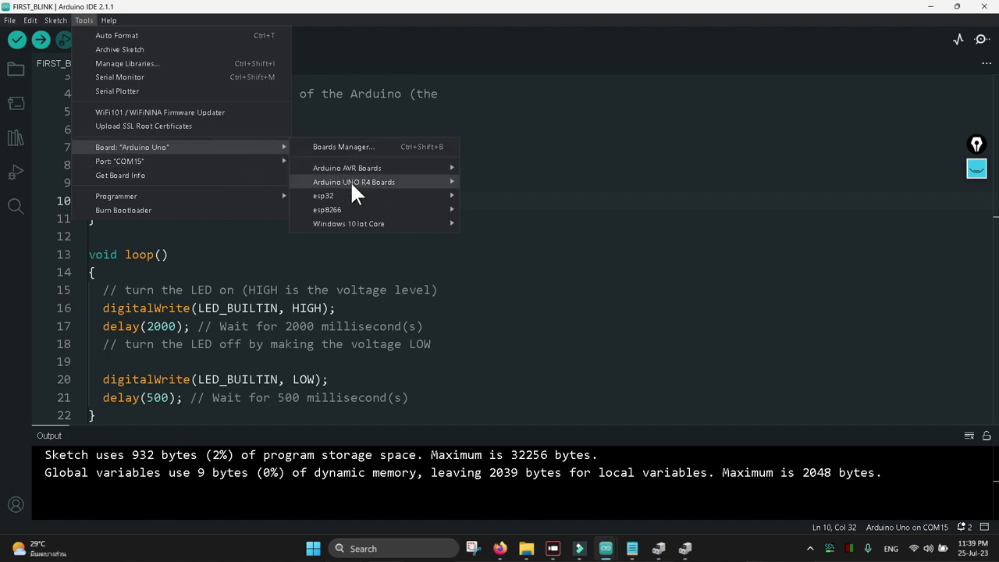
{"action": "mouse_move", "coordinate": [353, 175]}
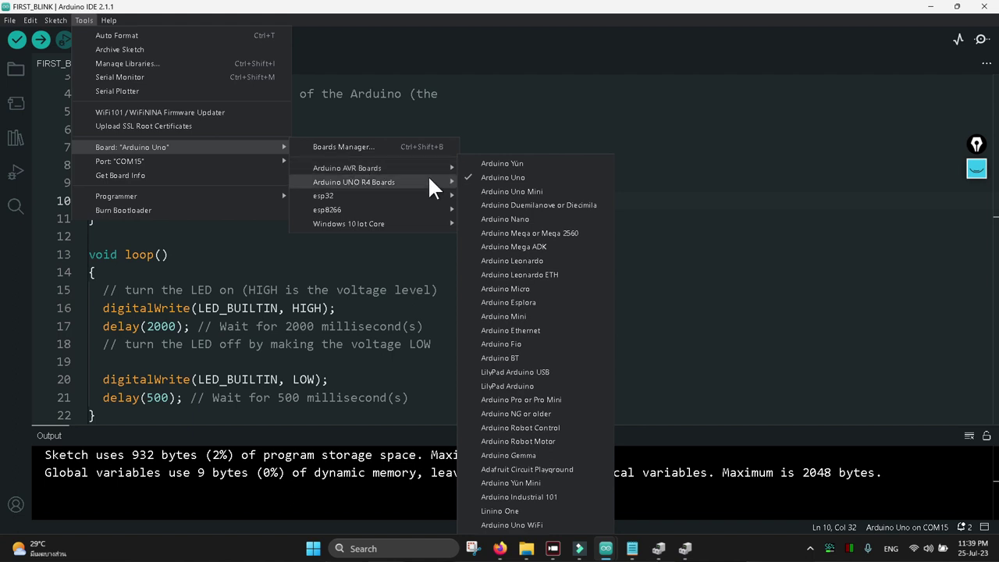
{"action": "mouse_move", "coordinate": [185, 163]}
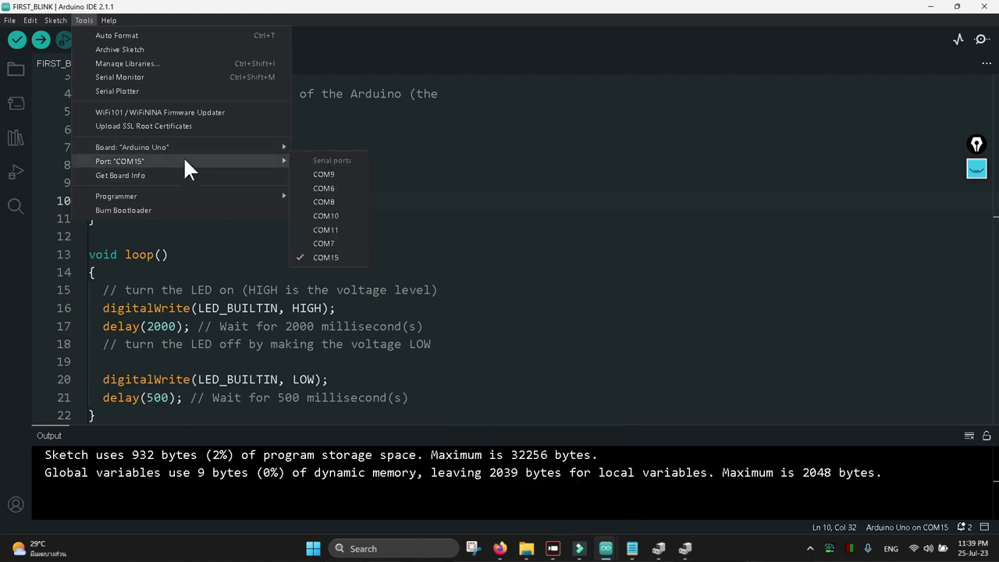
Open the selection of another board and port for the sketch and pick COM15 Serial Port (USB) as the port
{"action": "left_click", "coordinate": [405, 130]}
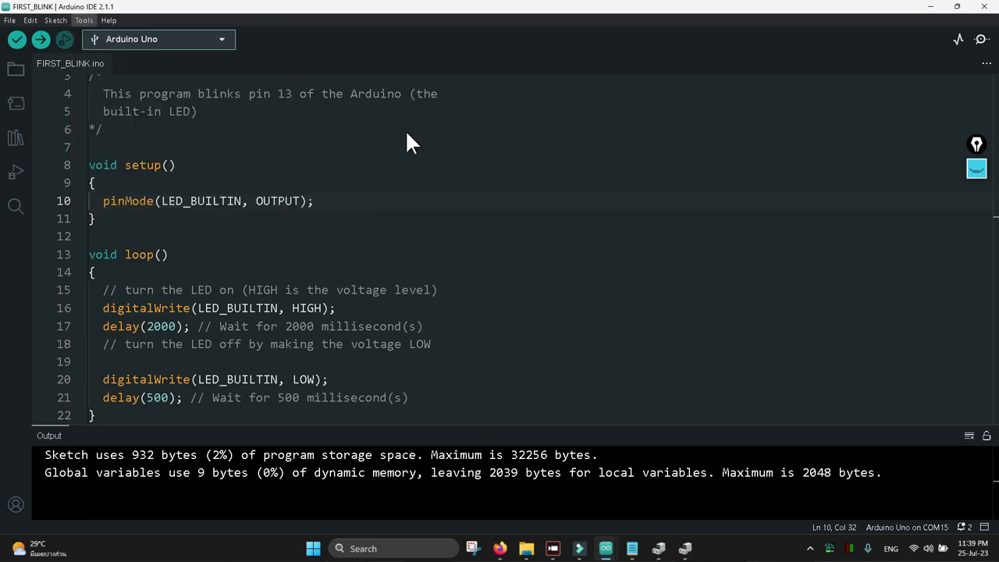
{"action": "left_click", "coordinate": [405, 130]}
{"action": "left_click", "coordinate": [222, 38]}
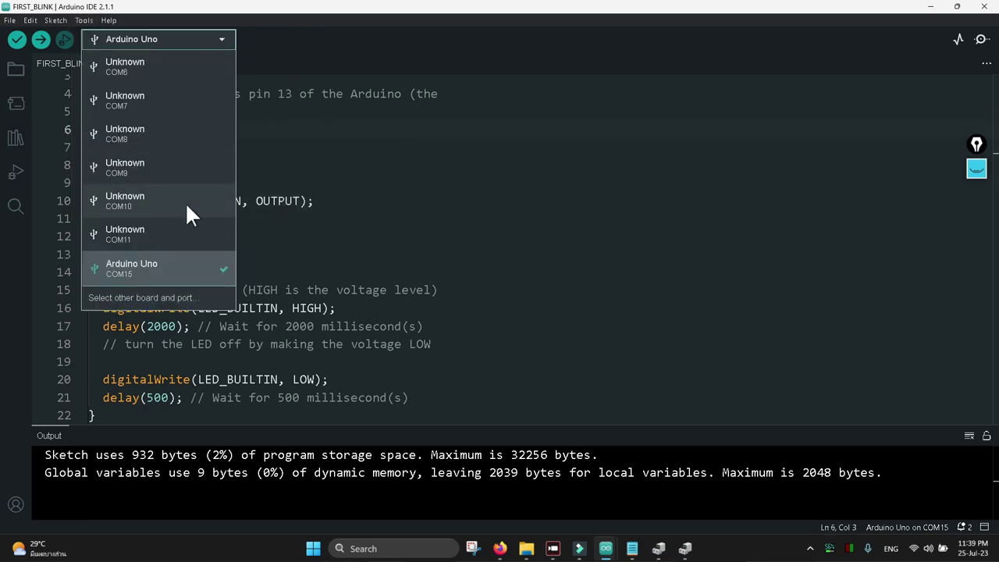
{"action": "left_click", "coordinate": [153, 297]}
{"action": "scroll", "coordinate": [387, 258], "scroll_direction": "down", "scroll_amount": 8}
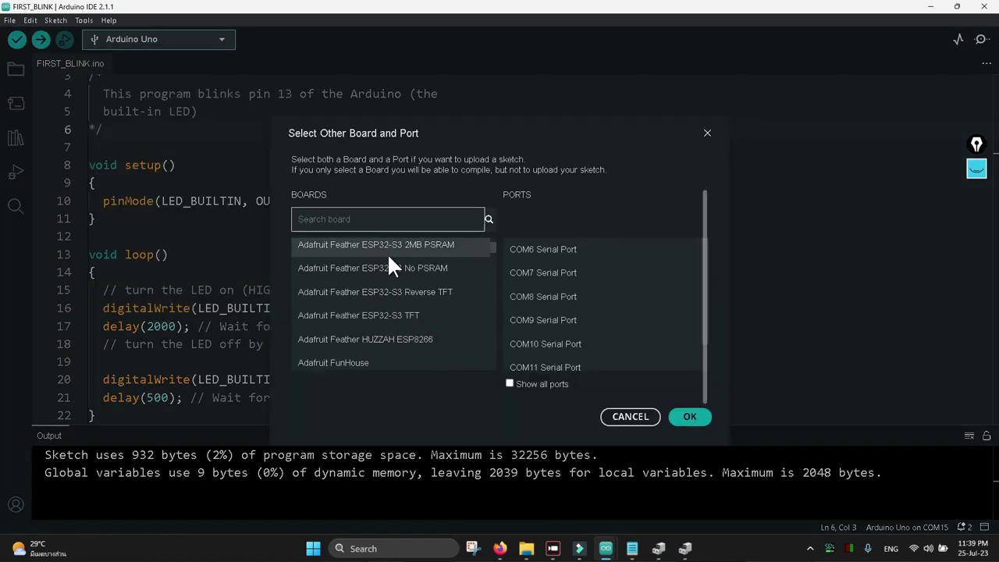
{"action": "scroll", "coordinate": [588, 245], "scroll_direction": "down", "scroll_amount": 2}
{"action": "left_click", "coordinate": [580, 367]}
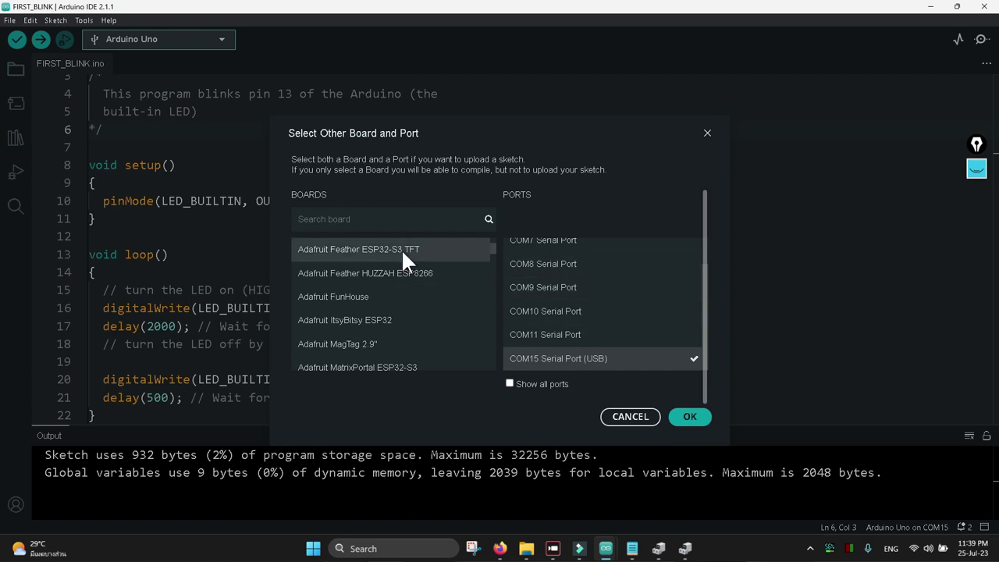
Find Arduino Uno in the full board list and confirm it as the board together with the COM15 port
{"action": "scroll", "coordinate": [402, 249], "scroll_direction": "down", "scroll_amount": 10}
{"action": "scroll", "coordinate": [403, 257], "scroll_direction": "up", "scroll_amount": 6}
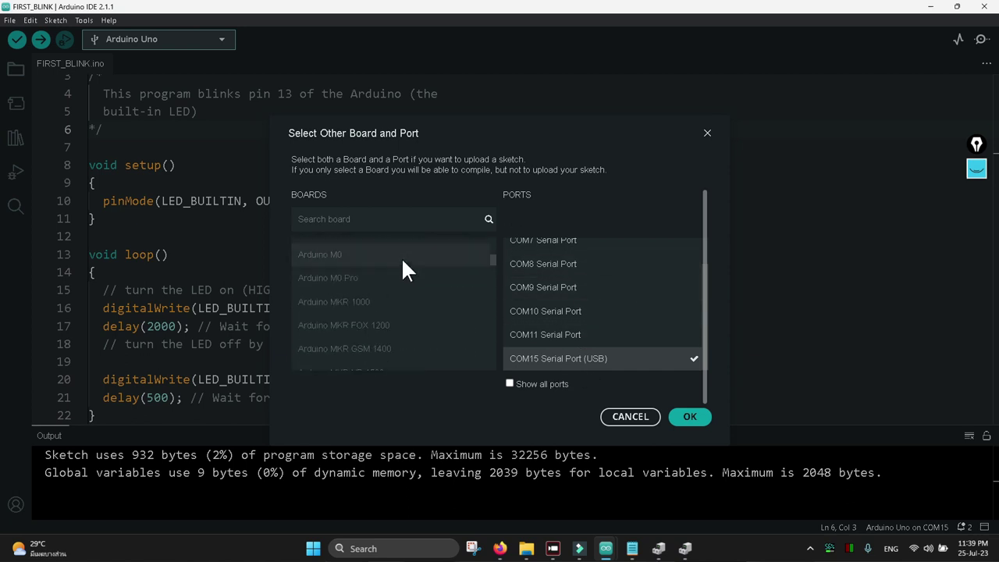
{"action": "scroll", "coordinate": [402, 266], "scroll_direction": "up", "scroll_amount": 8}
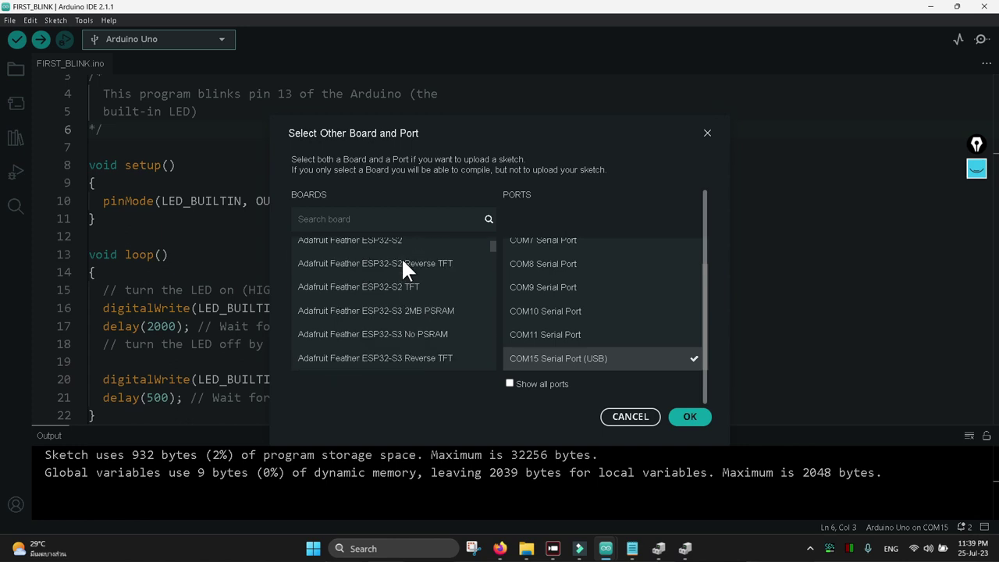
{"action": "scroll", "coordinate": [403, 266], "scroll_direction": "down", "scroll_amount": 4}
{"action": "scroll", "coordinate": [403, 262], "scroll_direction": "down", "scroll_amount": 10}
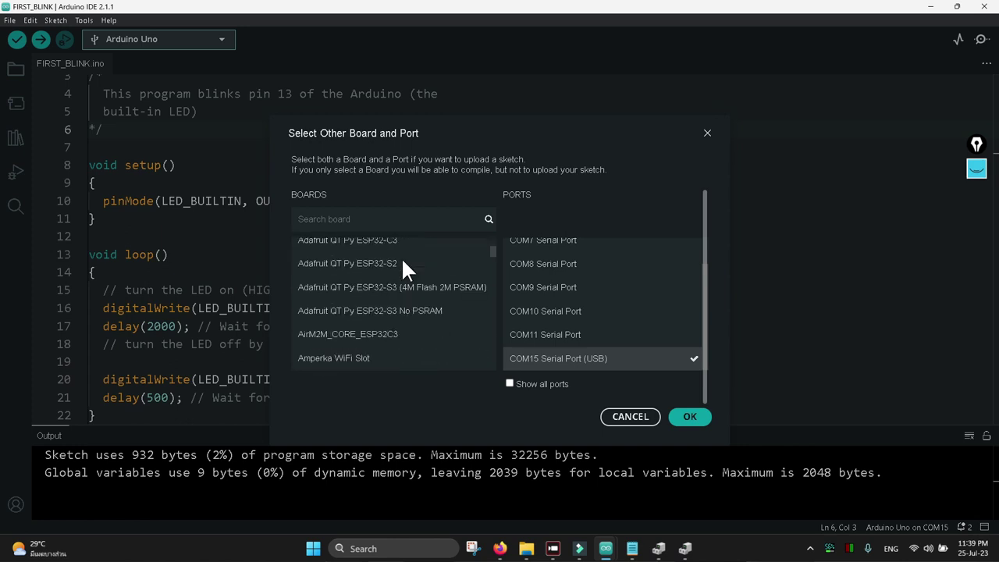
{"action": "scroll", "coordinate": [404, 262], "scroll_direction": "down", "scroll_amount": 8}
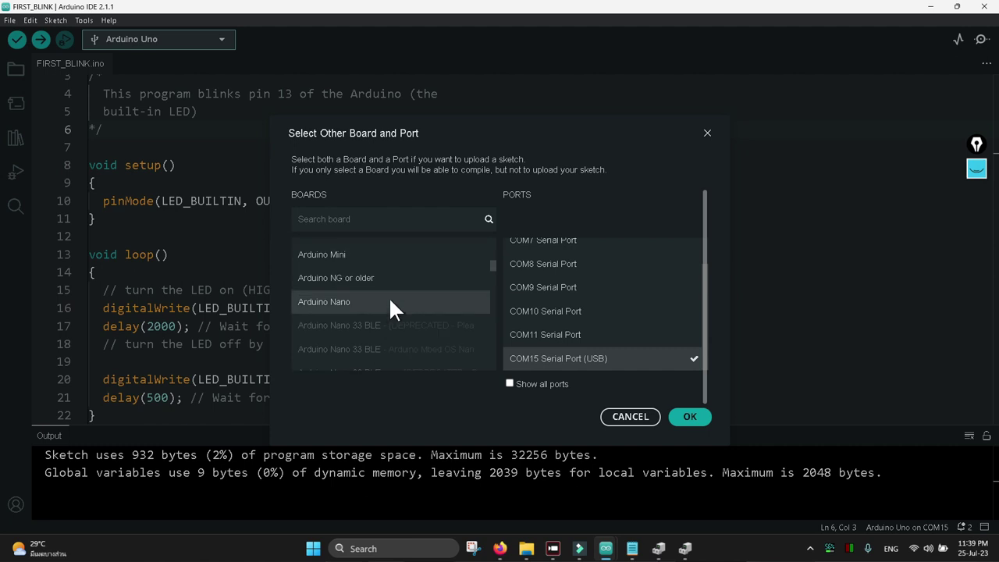
{"action": "scroll", "coordinate": [360, 306], "scroll_direction": "down", "scroll_amount": 8}
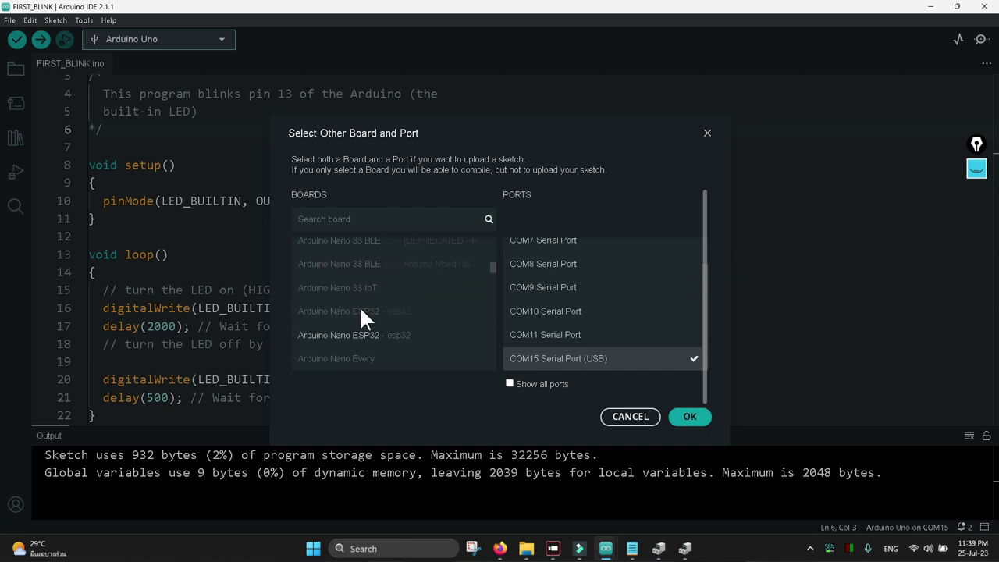
{"action": "scroll", "coordinate": [360, 306], "scroll_direction": "down", "scroll_amount": 1}
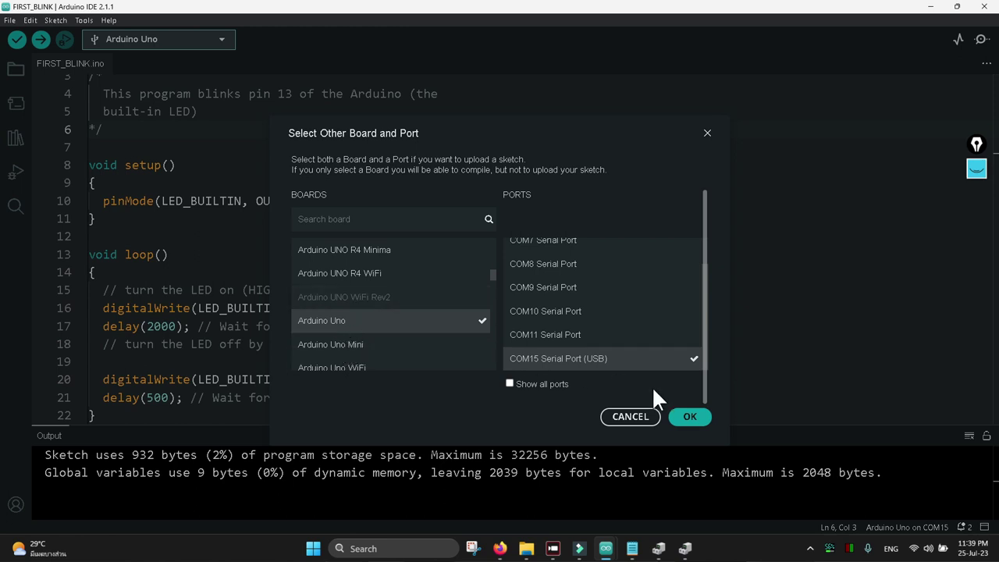
{"action": "left_click", "coordinate": [690, 418]}
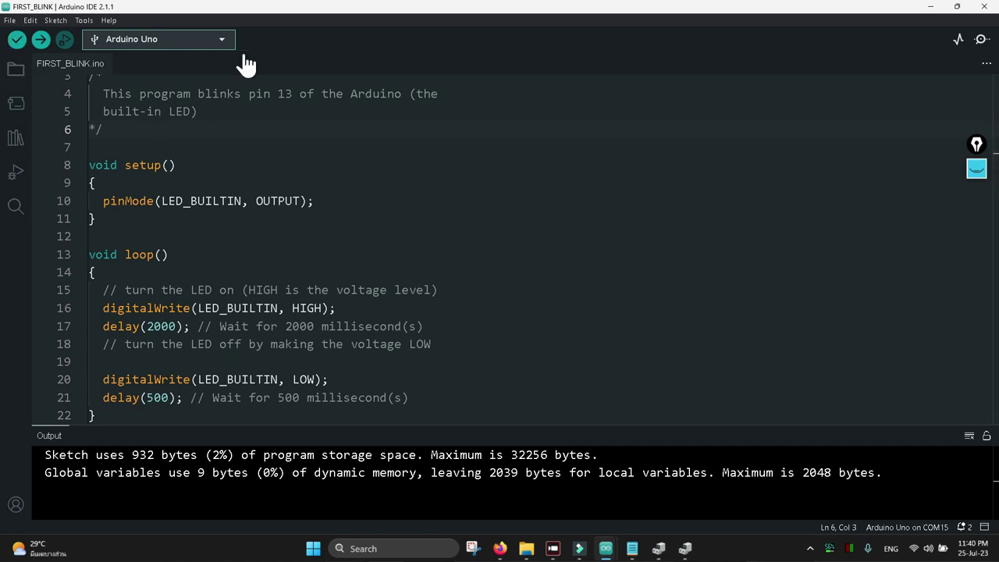
Verify the FIRST_BLINK sketch and highlight its program storage and dynamic memory usage in the compile output
{"action": "left_click", "coordinate": [20, 47]}
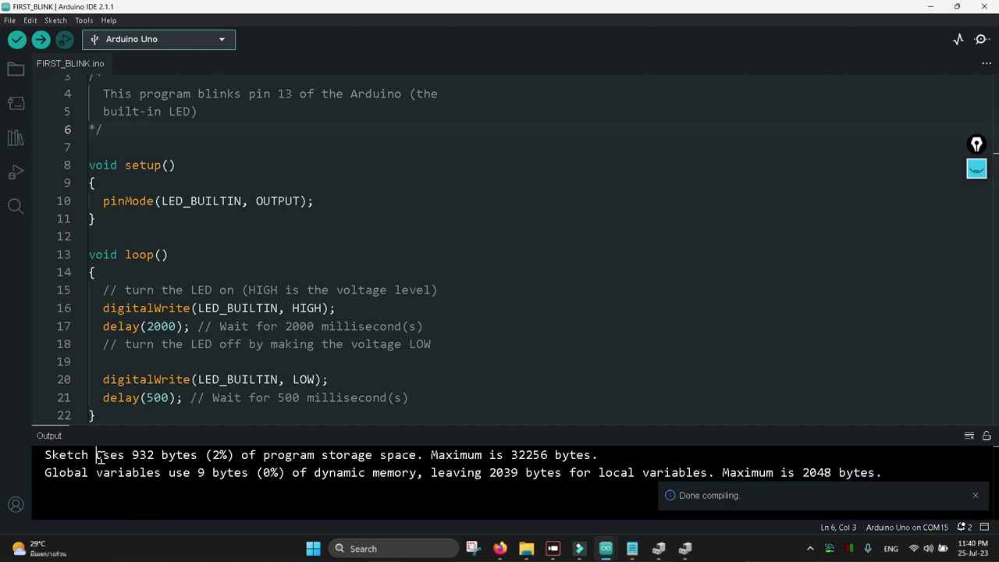
{"action": "left_click_drag", "start_coordinate": [96, 457], "coordinate": [376, 457]}
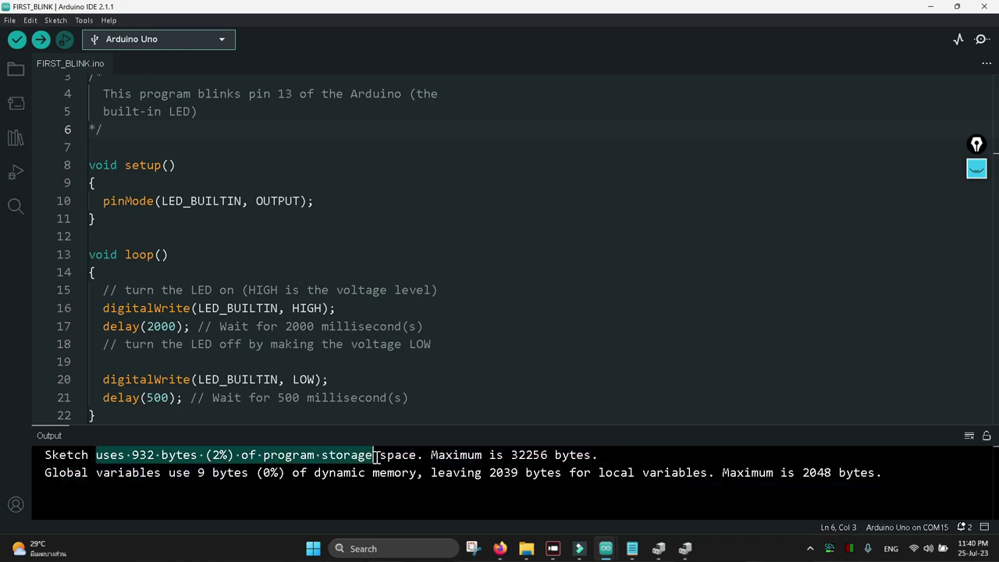
{"action": "left_click_drag", "start_coordinate": [67, 474], "coordinate": [636, 482]}
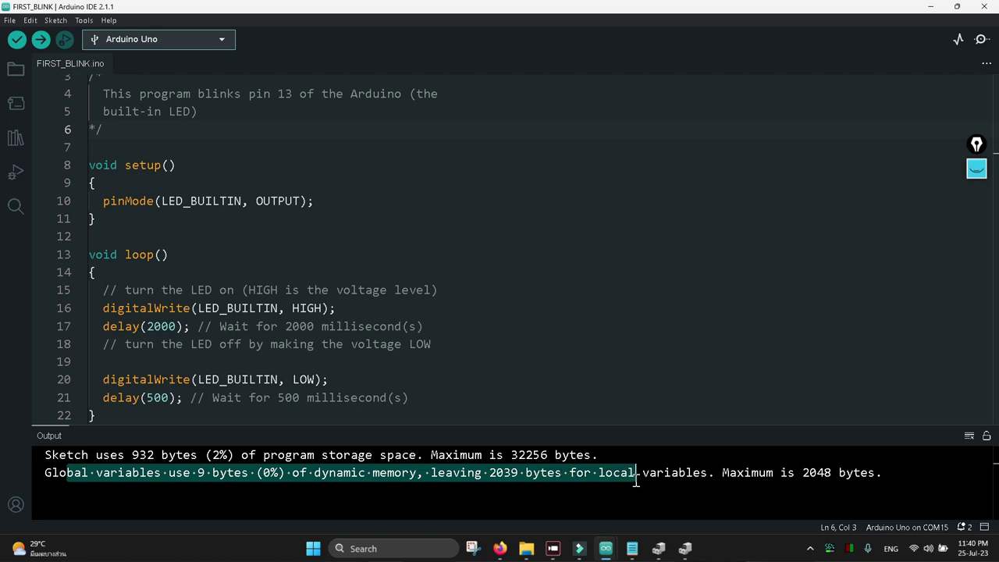
{"action": "left_click", "coordinate": [326, 494]}
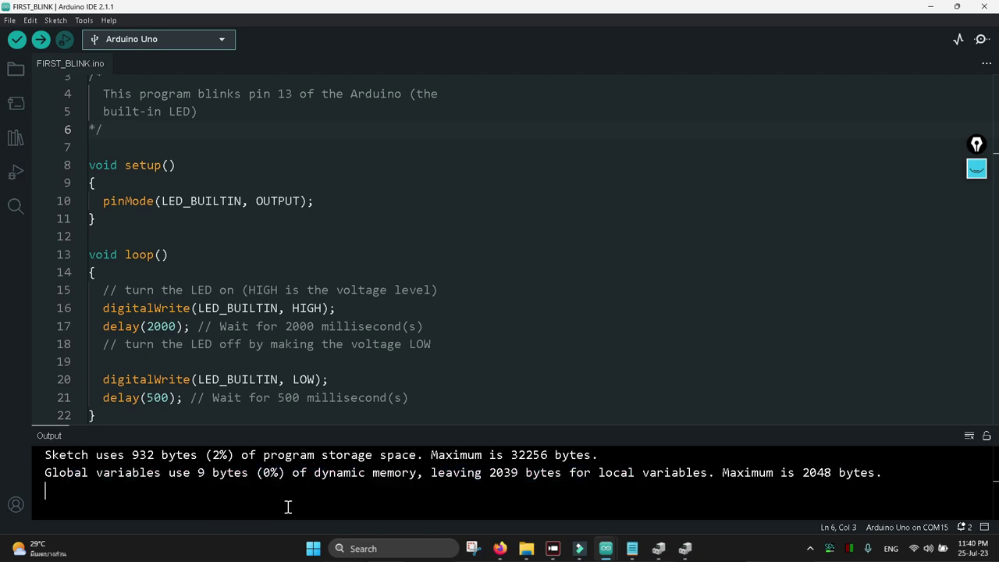
{"action": "left_click_drag", "start_coordinate": [449, 478], "coordinate": [716, 472]}
{"action": "left_click", "coordinate": [449, 498]}
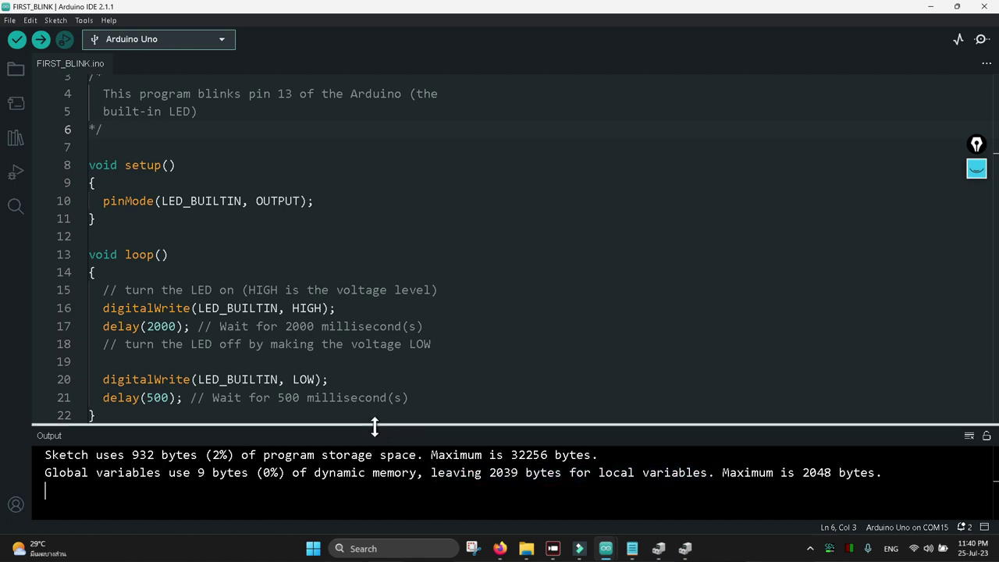
Enlarge the output area slightly and upload the FIRST_BLINK sketch to the Arduino Uno
{"action": "left_click_drag", "start_coordinate": [375, 425], "coordinate": [415, 411]}
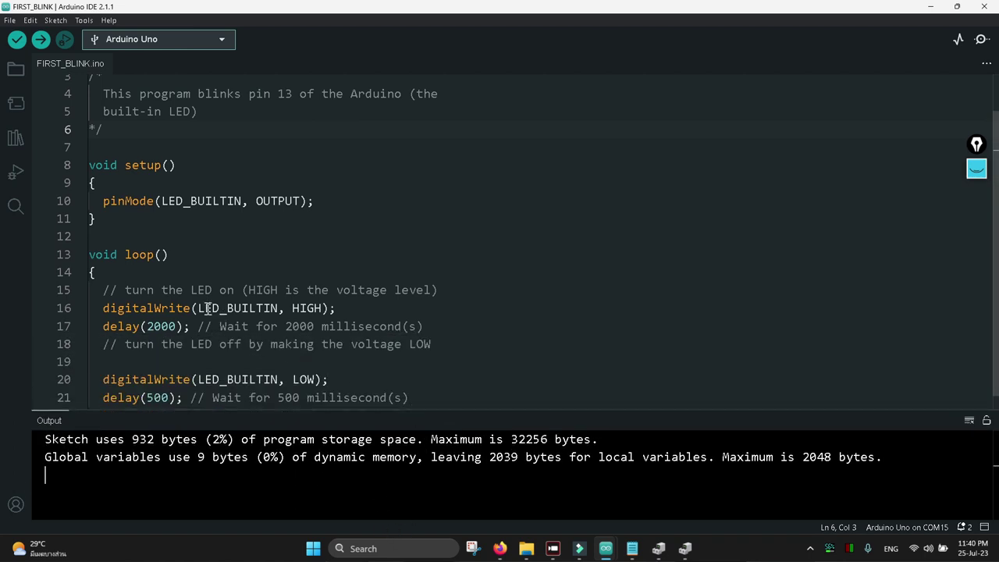
{"action": "scroll", "coordinate": [201, 332], "scroll_direction": "down", "scroll_amount": 1}
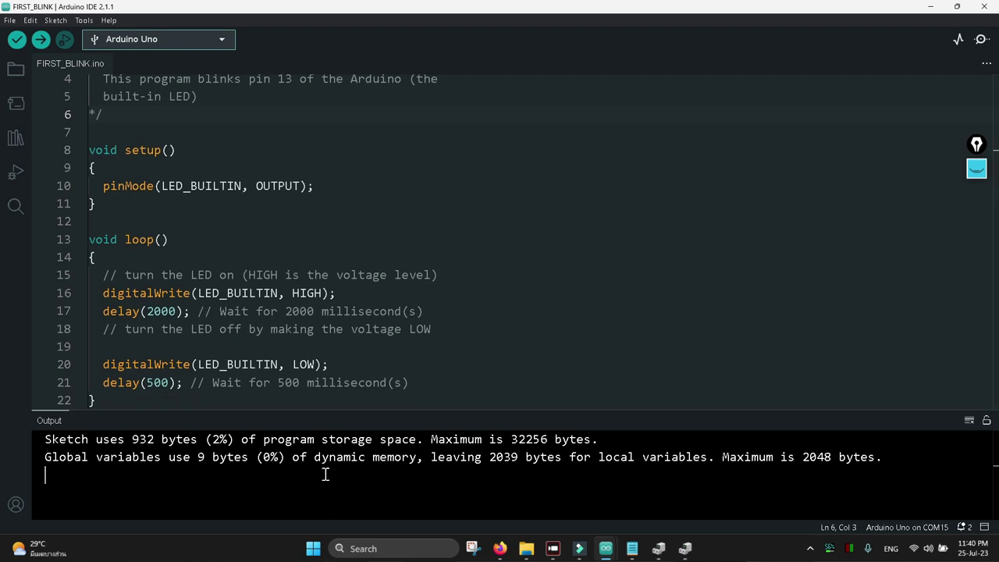
{"action": "left_click", "coordinate": [44, 40]}
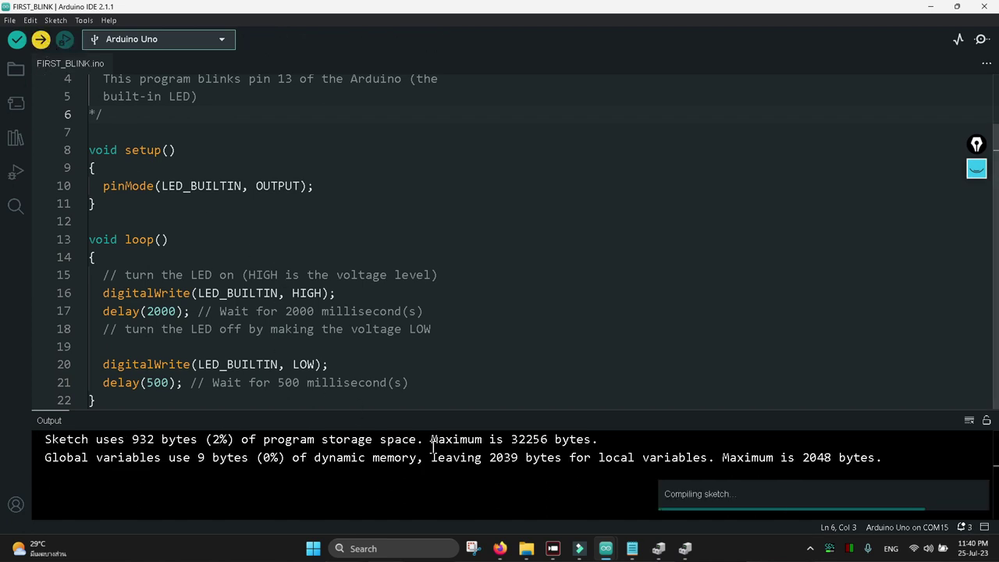